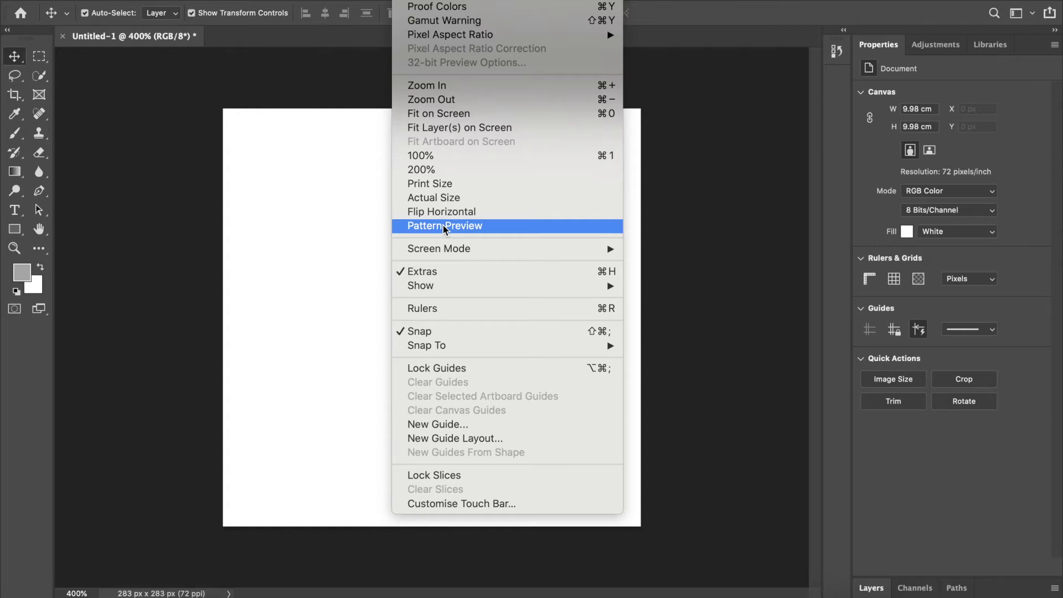
Turn on Pattern Preview, accept the smart-object warning, and zoom to about 238%
left_click(445, 226)
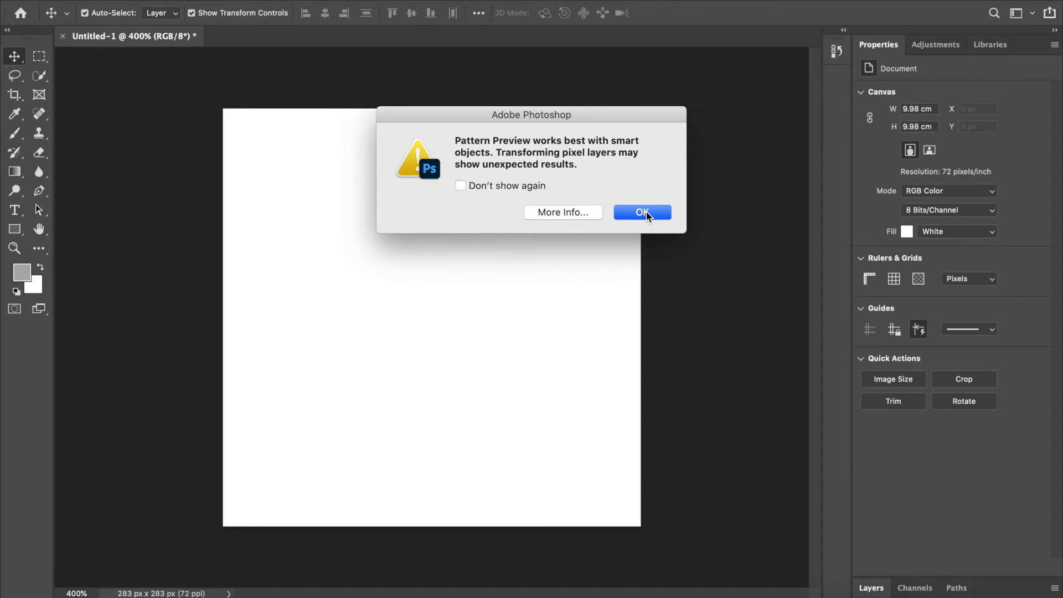
left_click(644, 212)
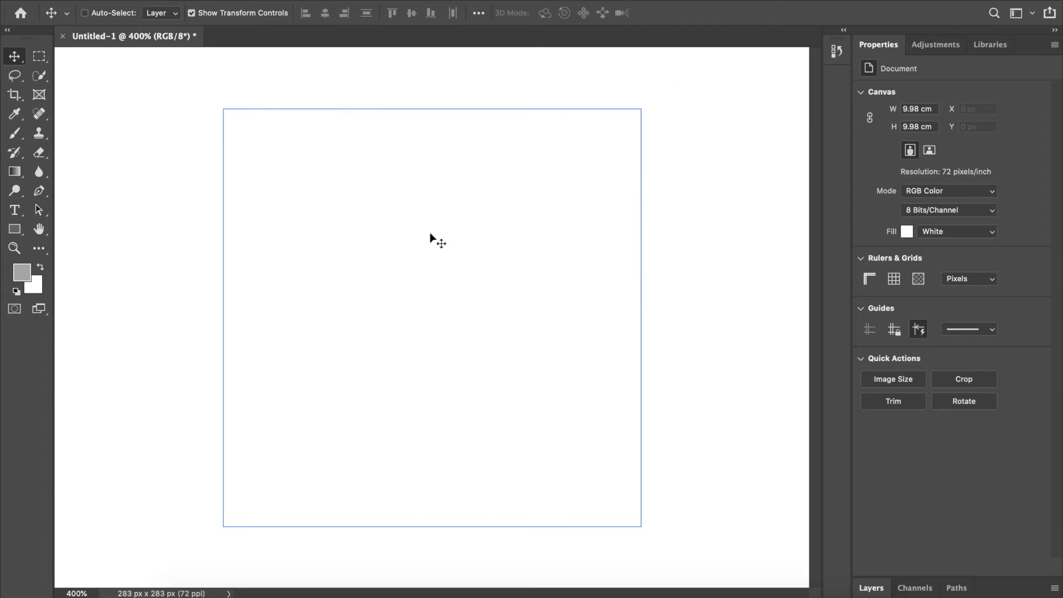
scroll(429, 232, "down", 3)
scroll(430, 232, "up", 2)
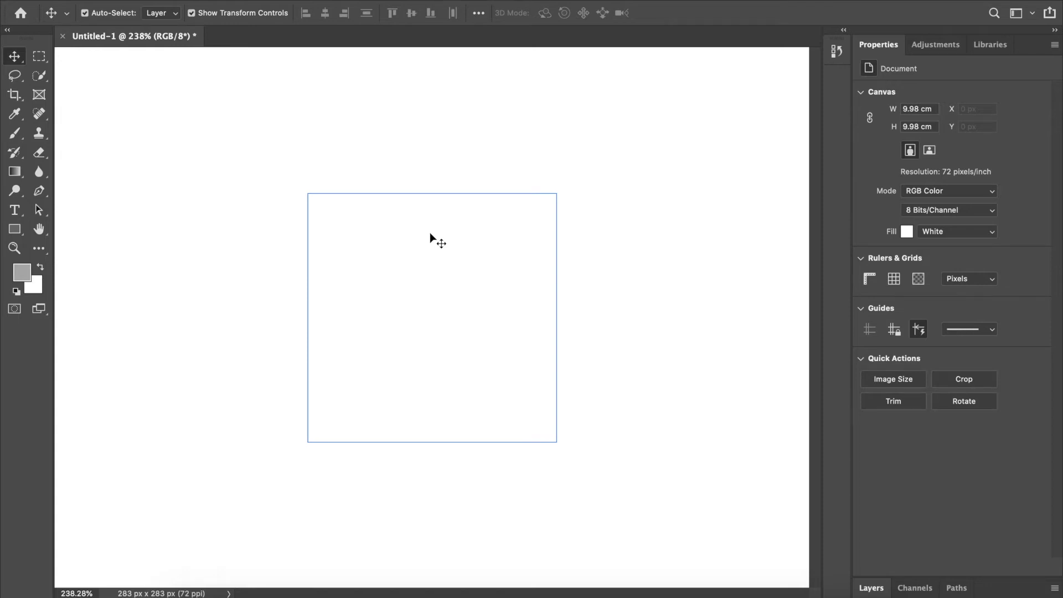
Embed the rgblogo JPEG, scale it to about 63%, and place it at the tile's top
left_click(119, 1)
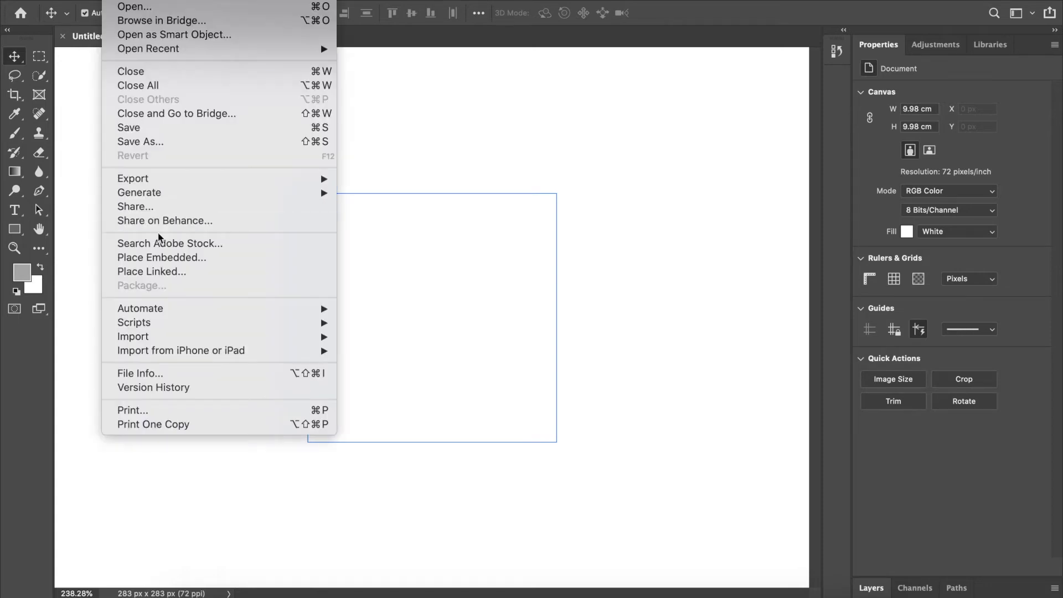
left_click(161, 257)
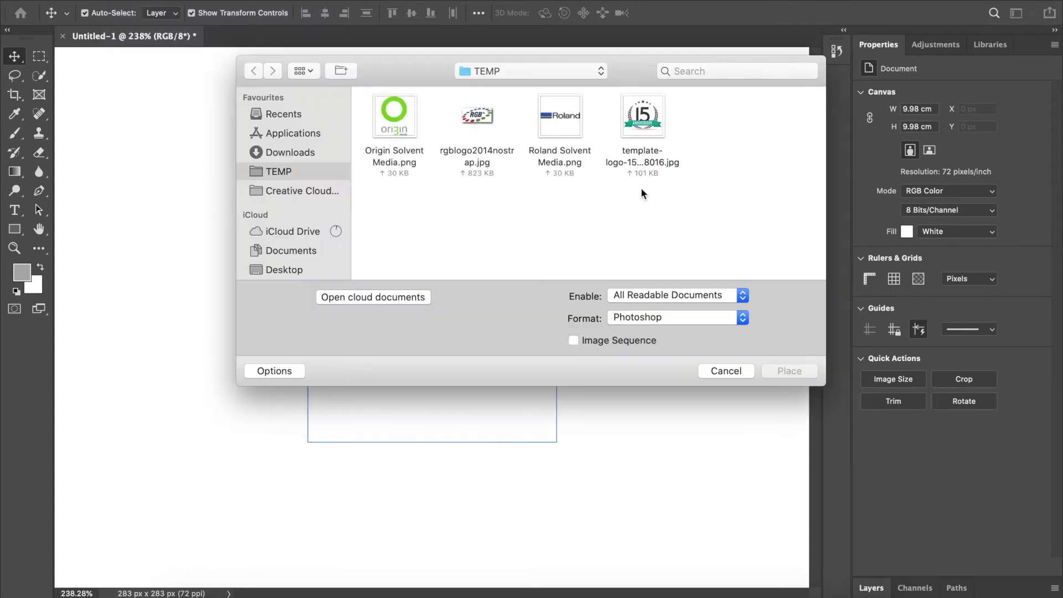
left_click(475, 114)
left_click(789, 371)
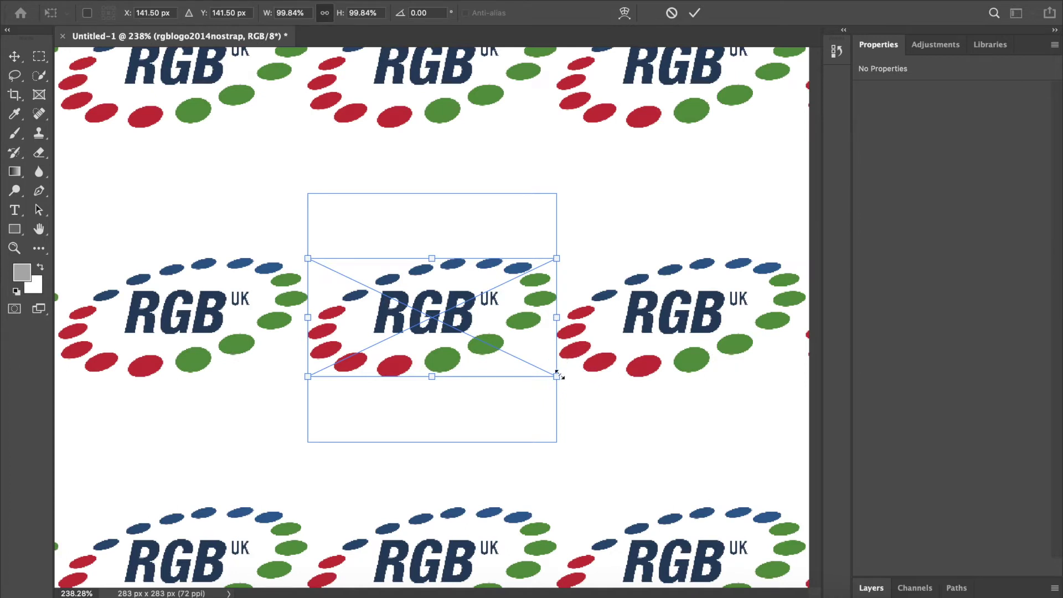
left_click_drag(556, 378, 487, 265)
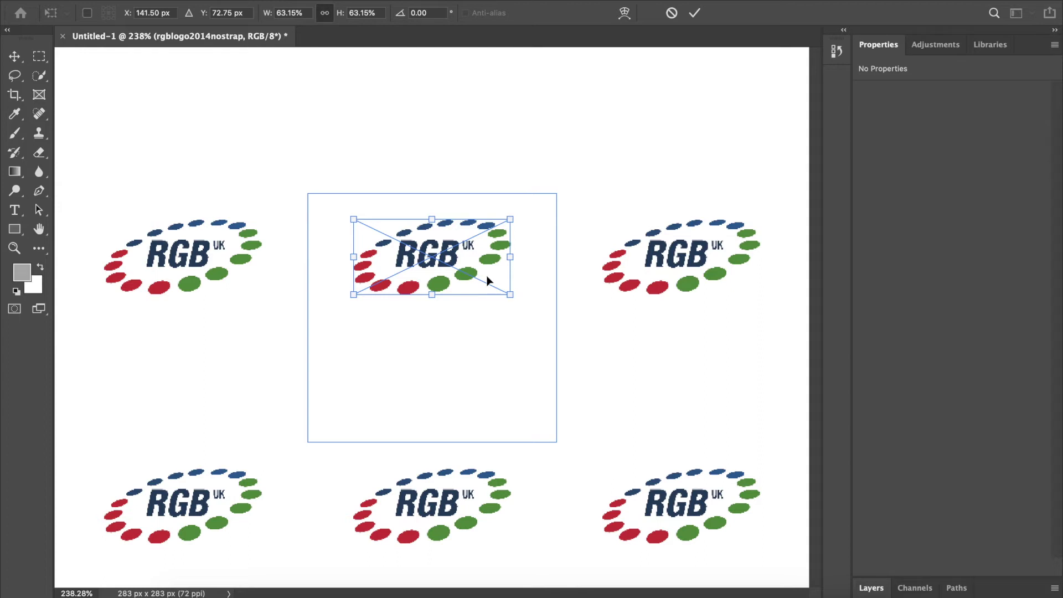
mouse_move(472, 268)
left_mouse_down()
mouse_move(515, 203)
mouse_move(564, 209)
mouse_move(598, 273)
mouse_move(510, 304)
mouse_move(370, 304)
mouse_move(480, 302)
mouse_move(494, 275)
mouse_move(475, 264)
mouse_move(491, 262)
left_mouse_up()
key("Return")
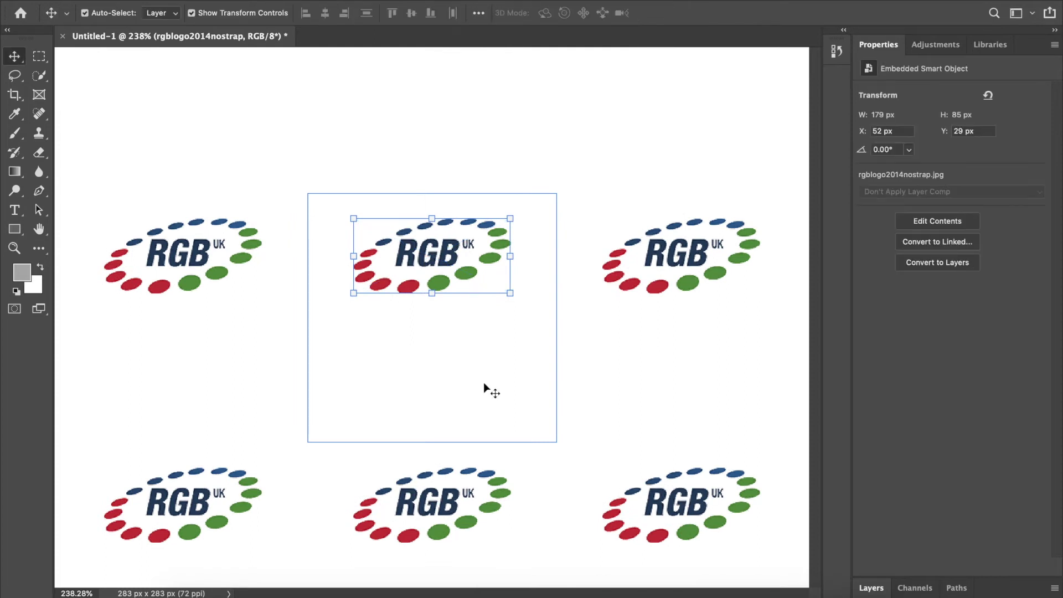
Deselect the RGB UK logo and embed the 15 Anniversary template-logo JPEG
left_click(465, 373)
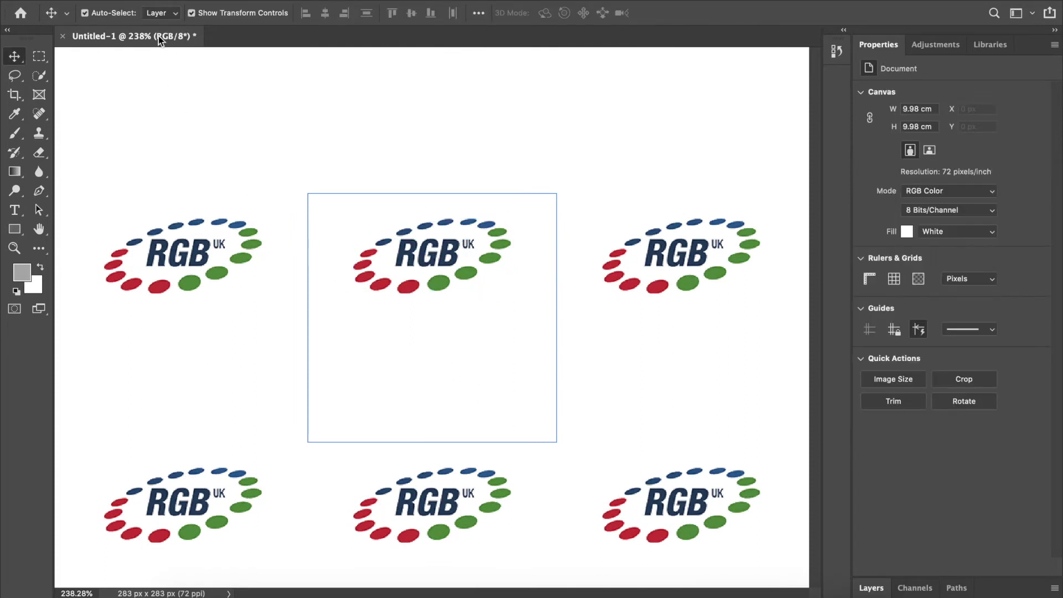
left_click(108, 1)
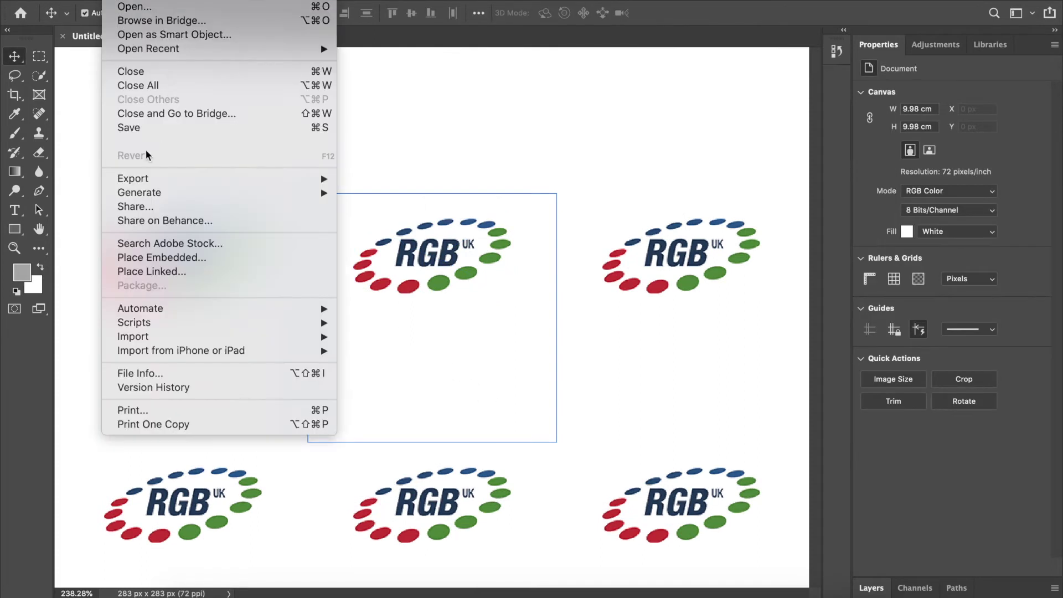
left_click(195, 261)
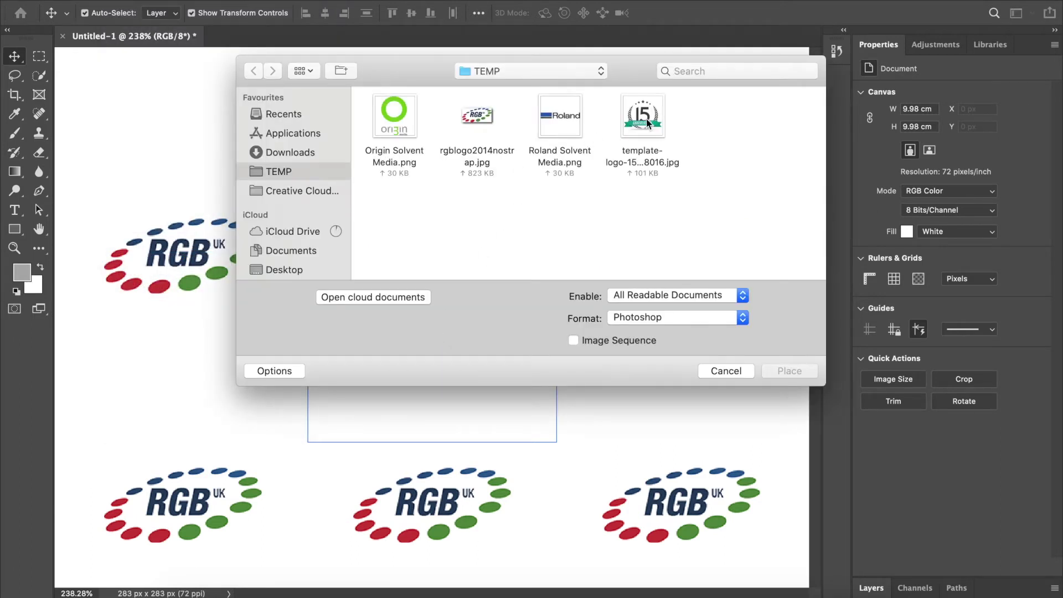
left_click(647, 129)
left_click(789, 371)
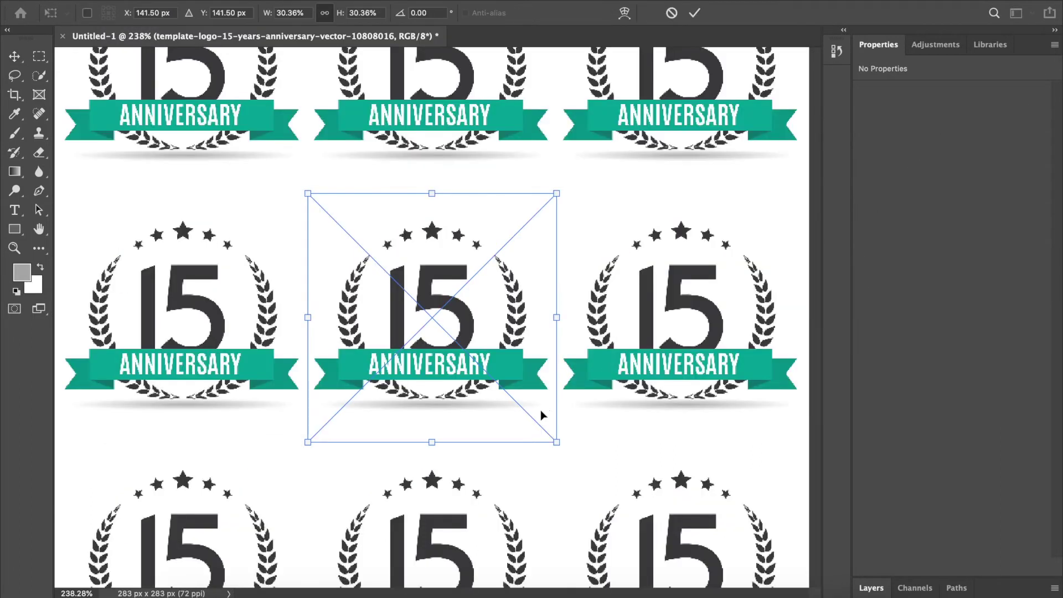
Shrink the anniversary logo, tilt it about 24°, and set it below the RGB UK logo
left_click_drag(554, 440, 496, 404)
left_click_drag(511, 306, 524, 328)
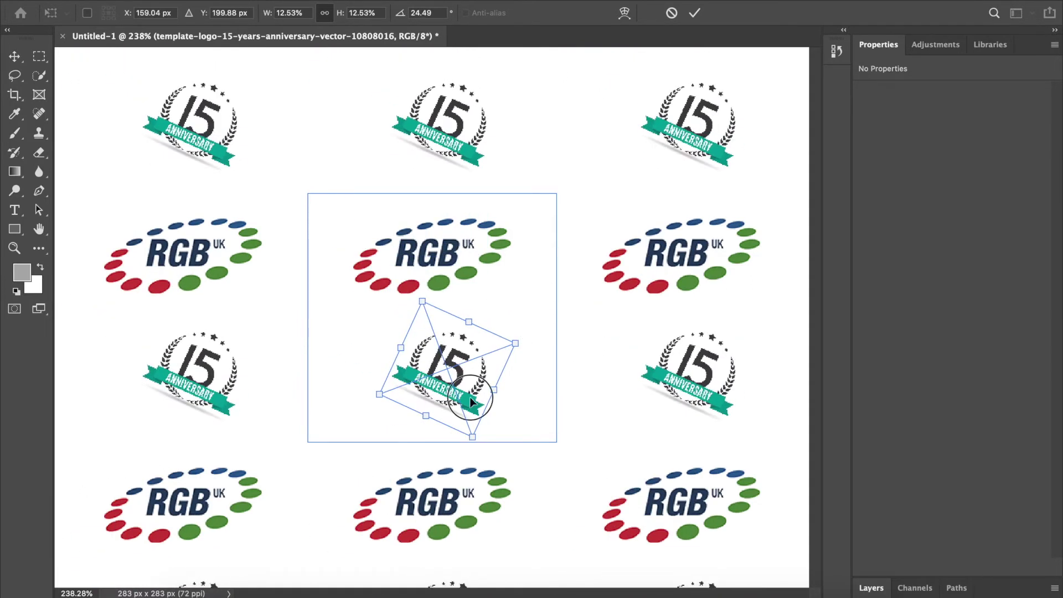
mouse_move(466, 400)
left_mouse_down()
mouse_move(519, 336)
mouse_move(487, 374)
mouse_move(494, 391)
mouse_move(463, 406)
left_mouse_up()
key("Return")
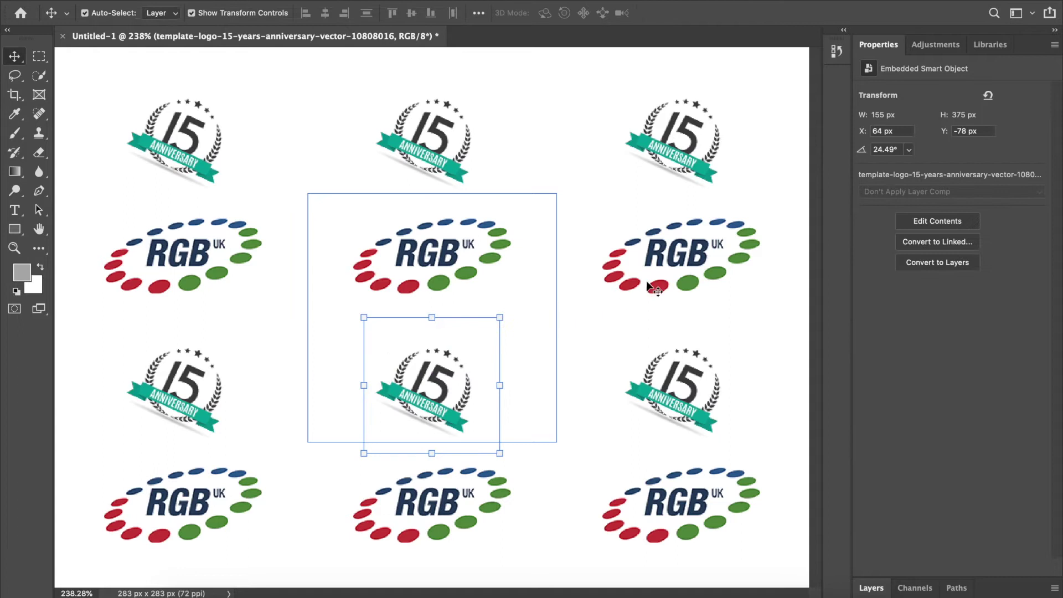
left_click(566, 222)
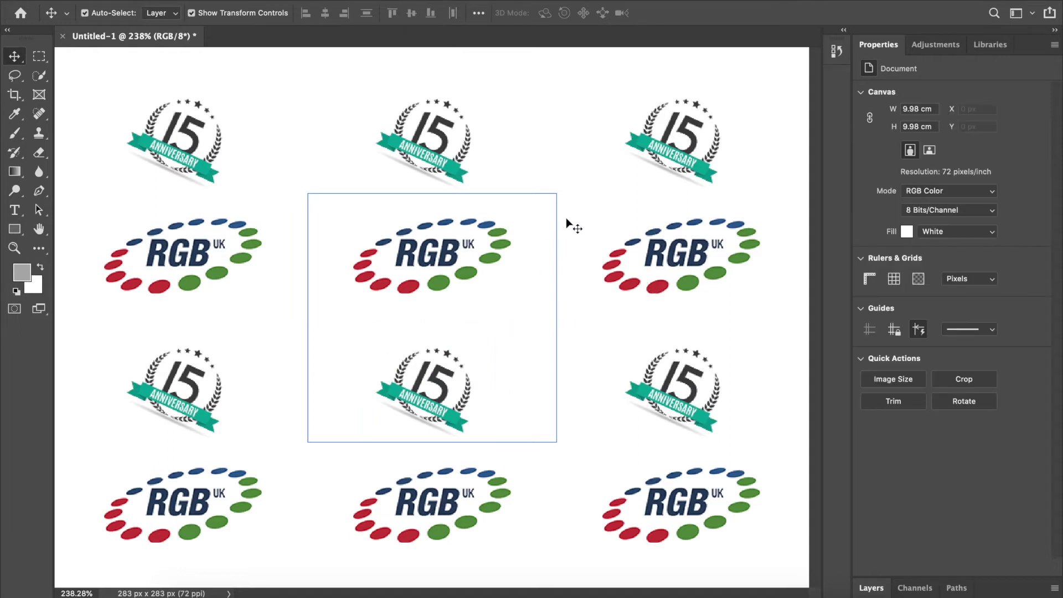
scroll(512, 136, "up", 10)
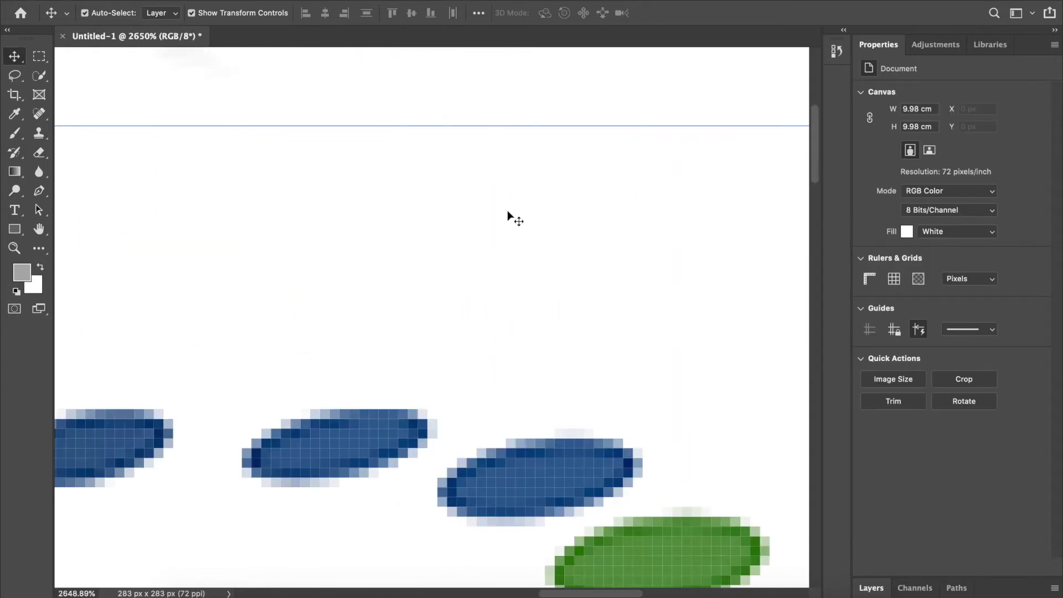
scroll(516, 274, "down", 10)
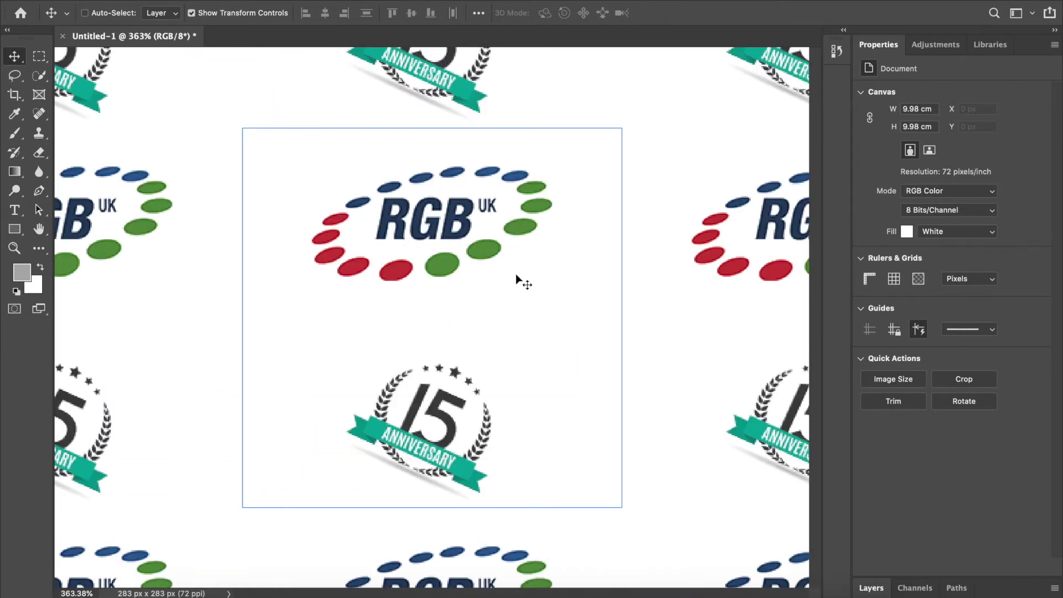
scroll(516, 273, "down", 5)
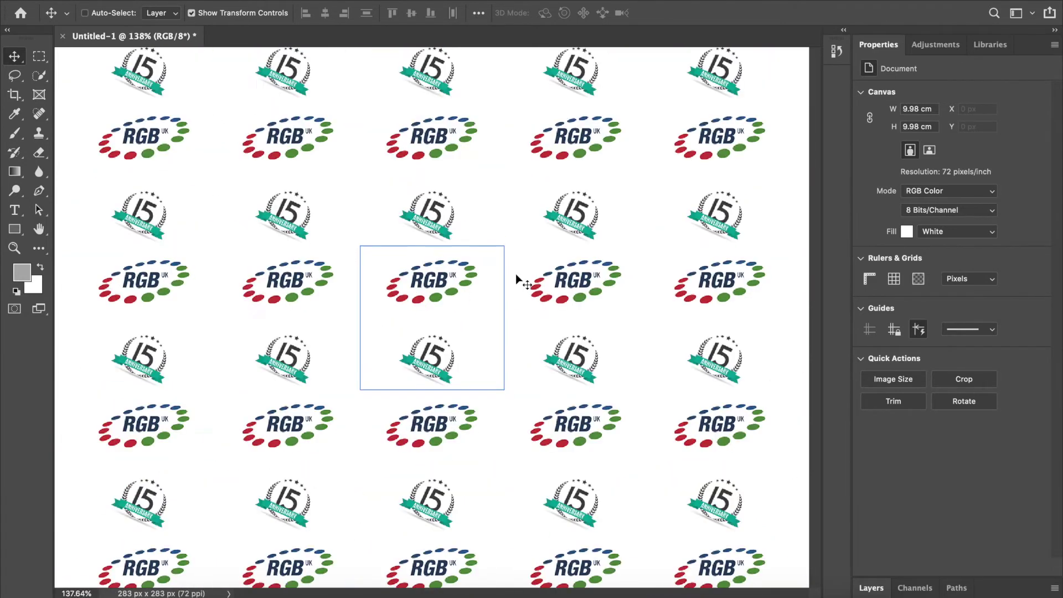
Save the two-logo tile as a new pattern named 'RGB Pattern' in the Patterns panel
left_click(501, 0)
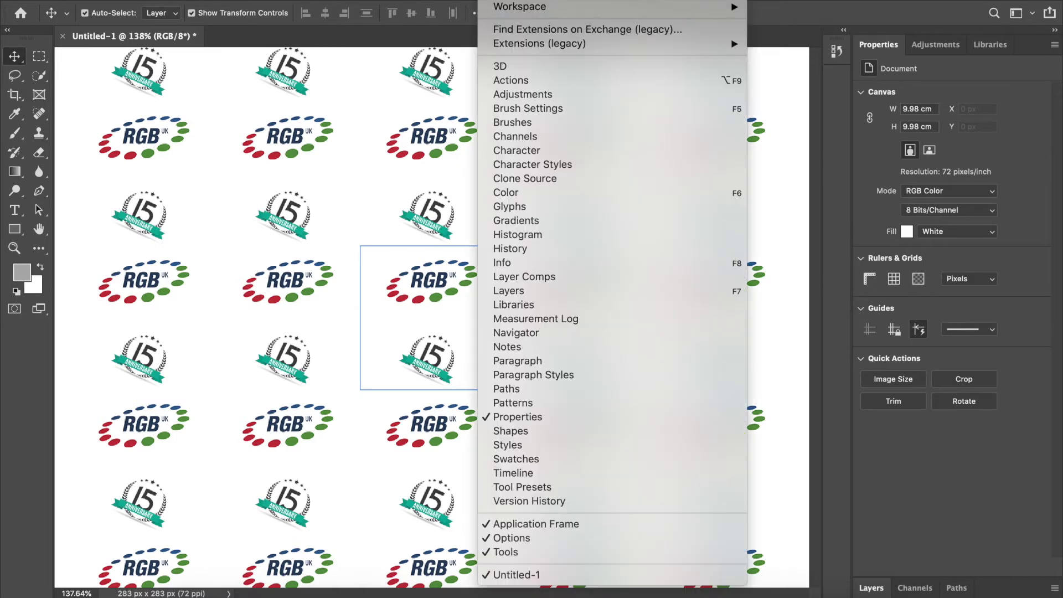
left_click(550, 405)
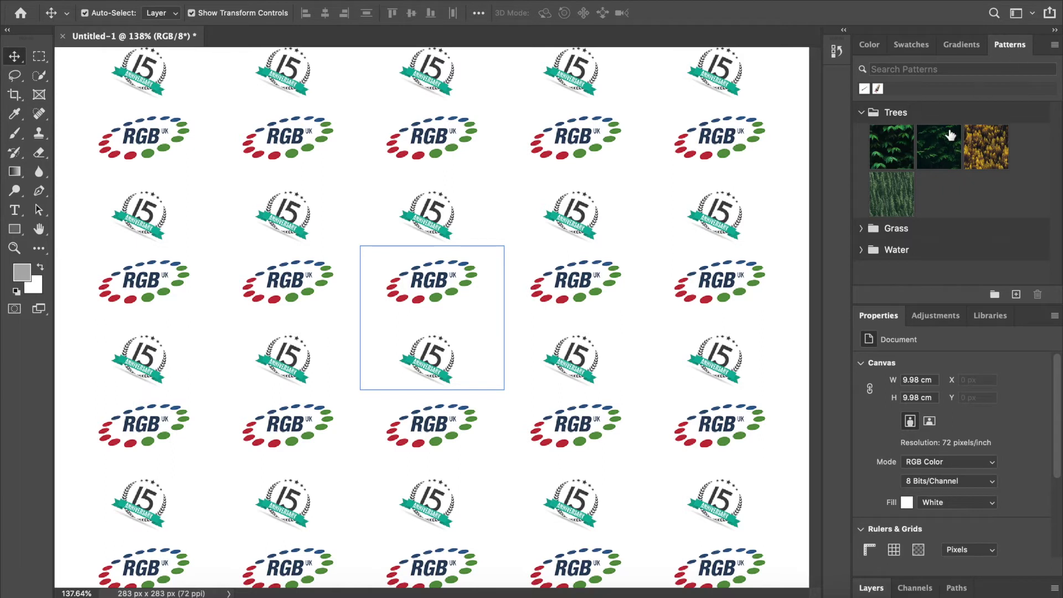
left_click(1016, 296)
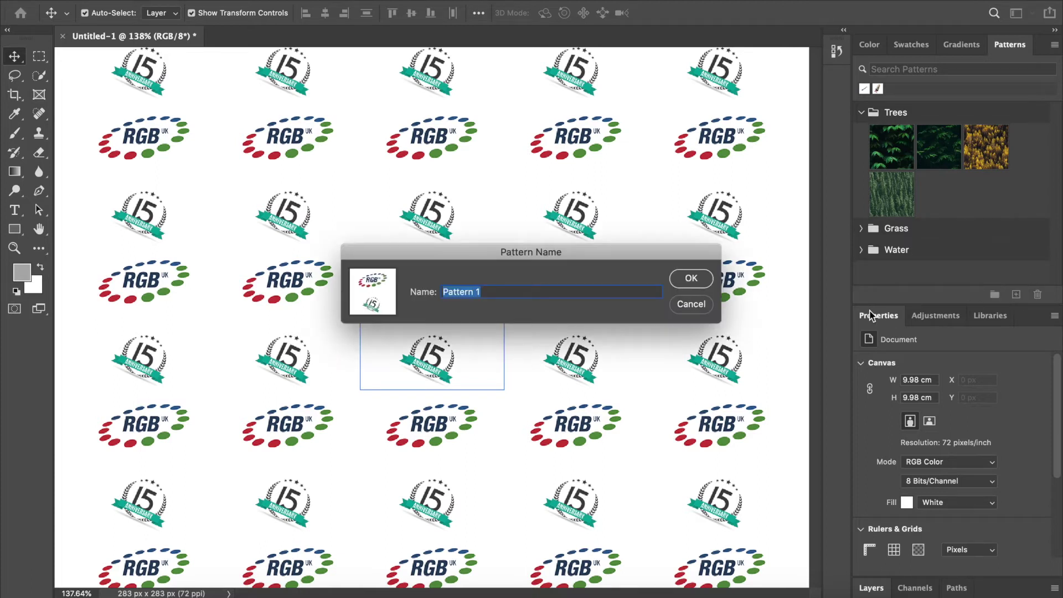
type("RGB Pattern")
left_click(702, 280)
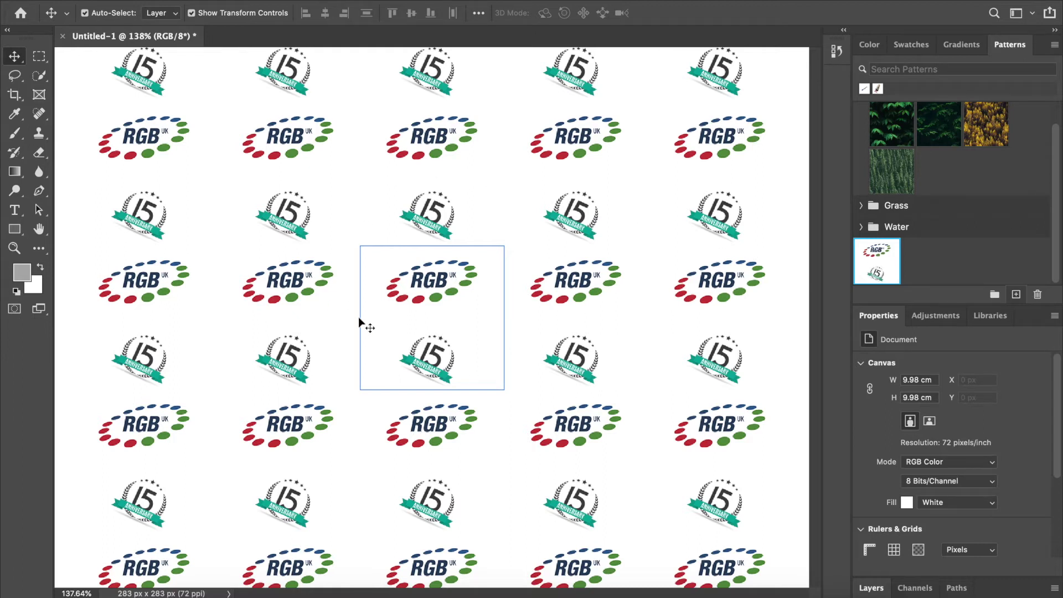
Hide the Patterns panel and turn off Pattern Preview so only the single tile shows
left_click(455, 300)
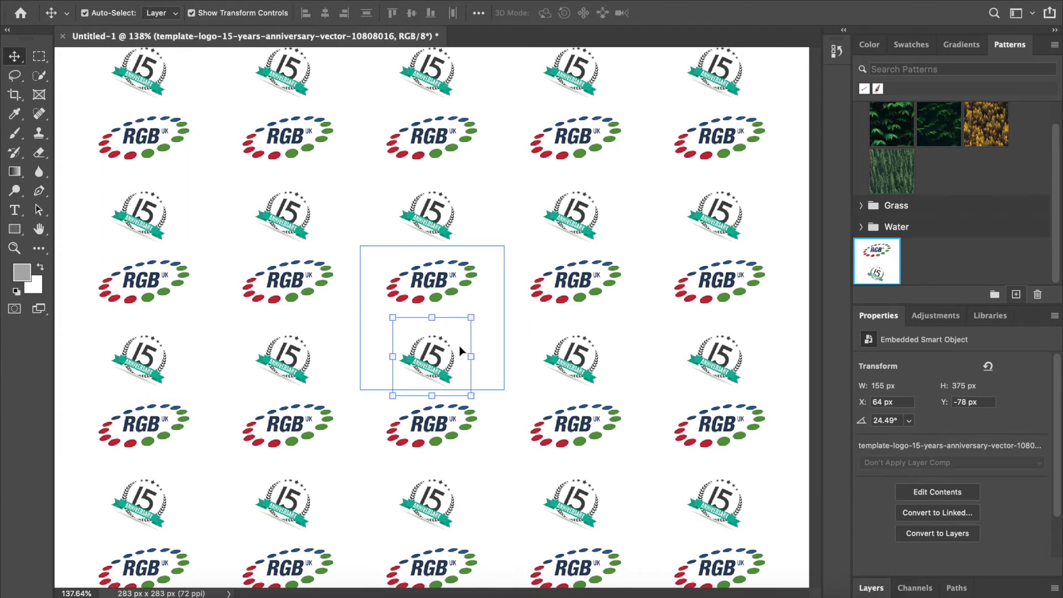
left_click(490, 0)
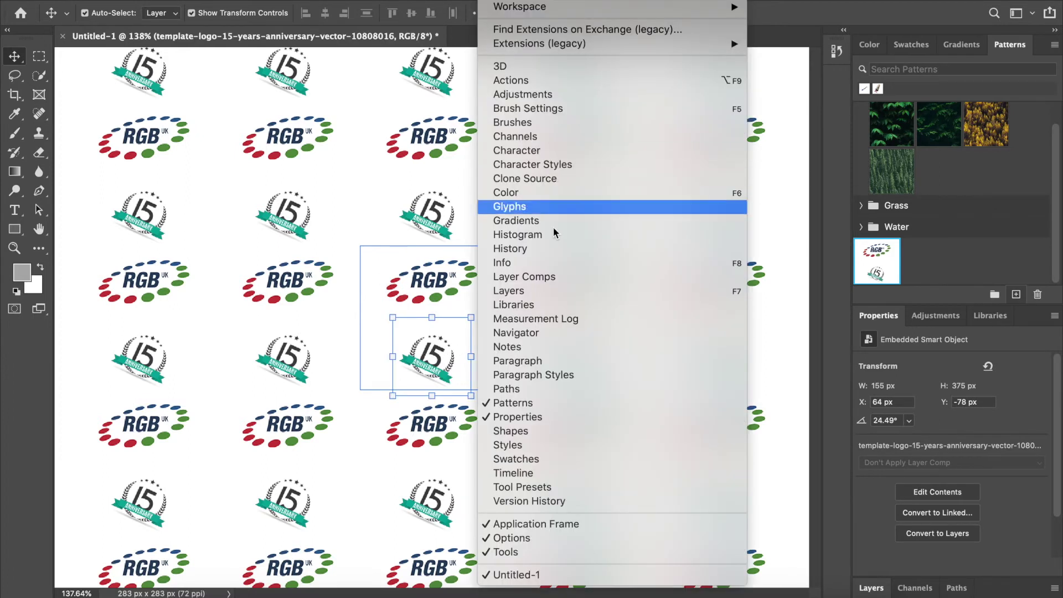
left_click(589, 404)
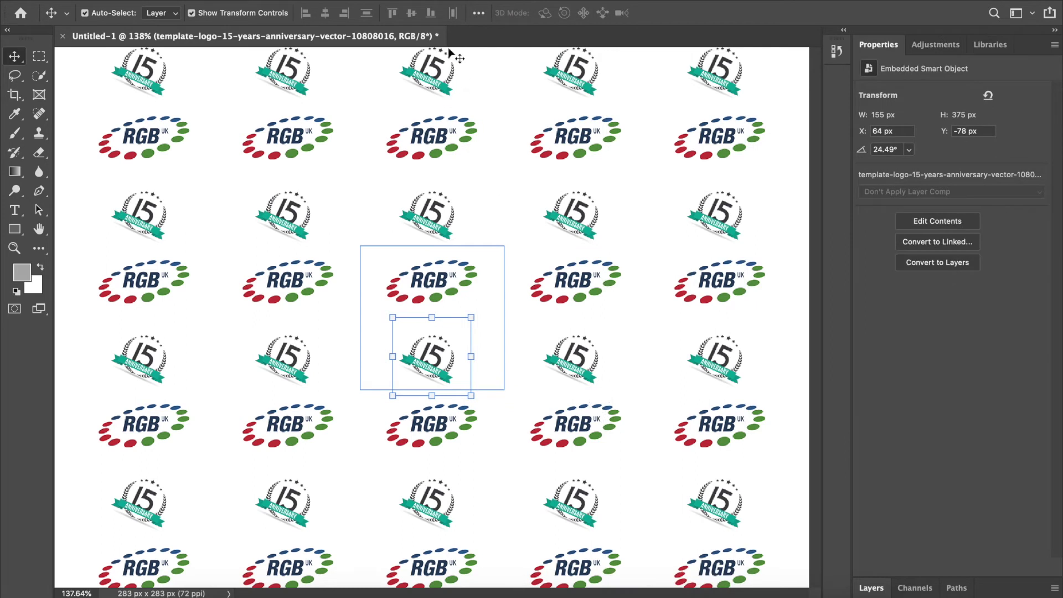
left_click(413, 1)
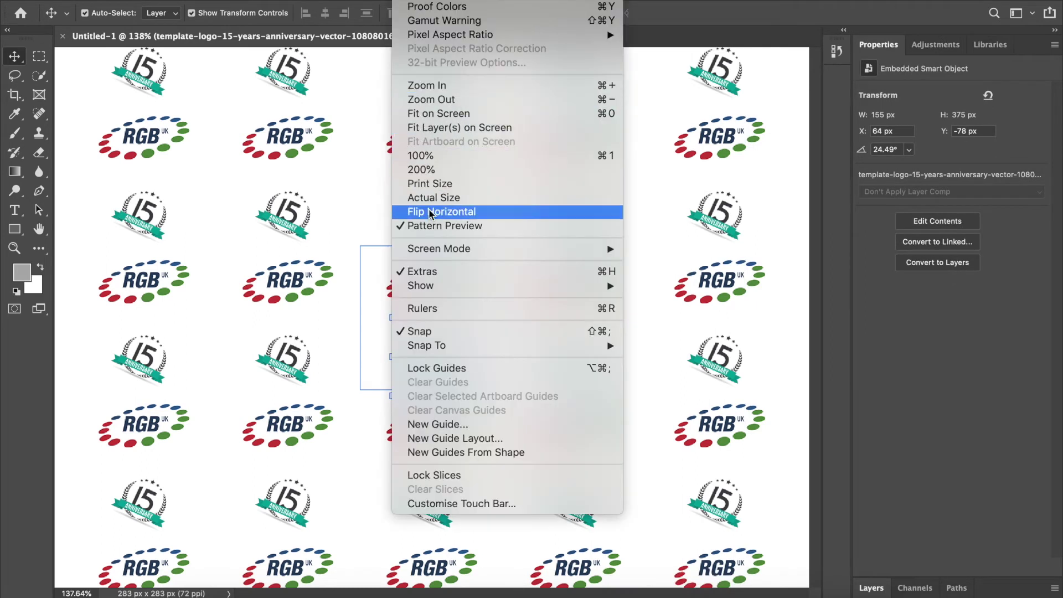
left_click(443, 226)
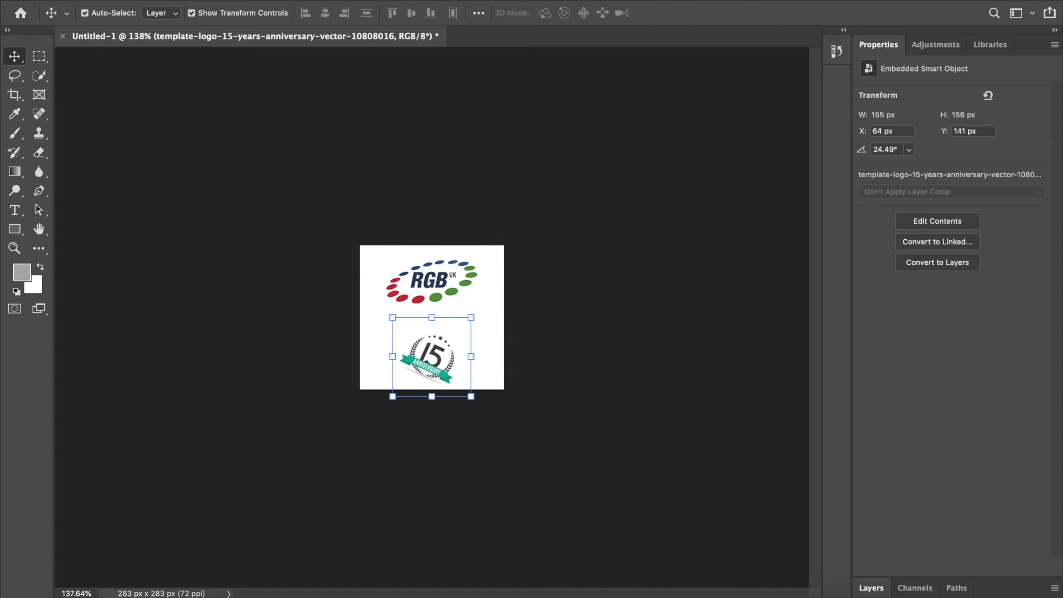
Show the Patterns panel again with RGB Pattern listed, and deselect the logo smart object
left_click(493, 3)
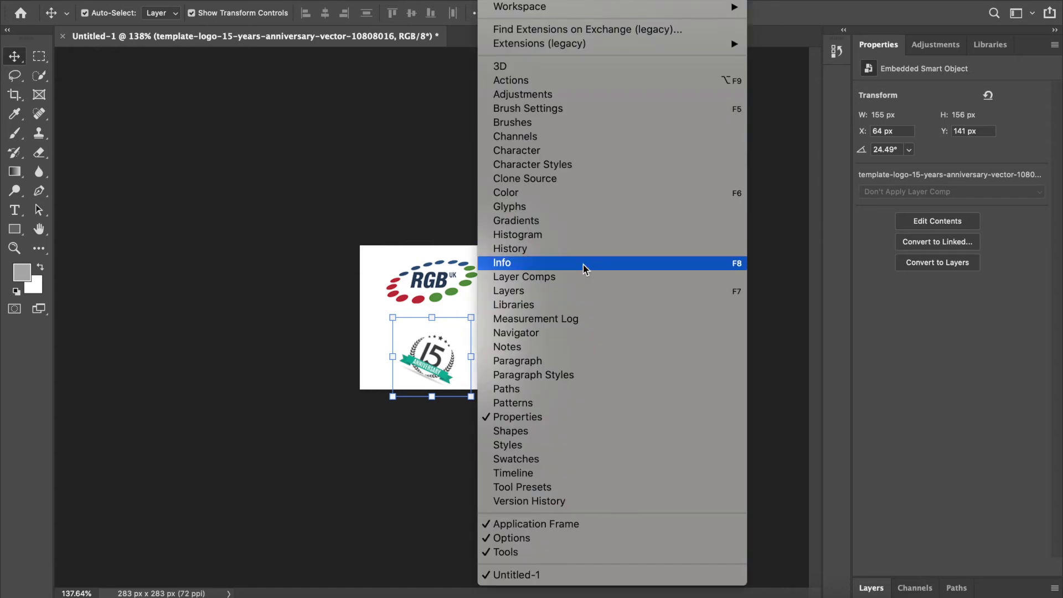
left_click(617, 408)
left_click(505, 330)
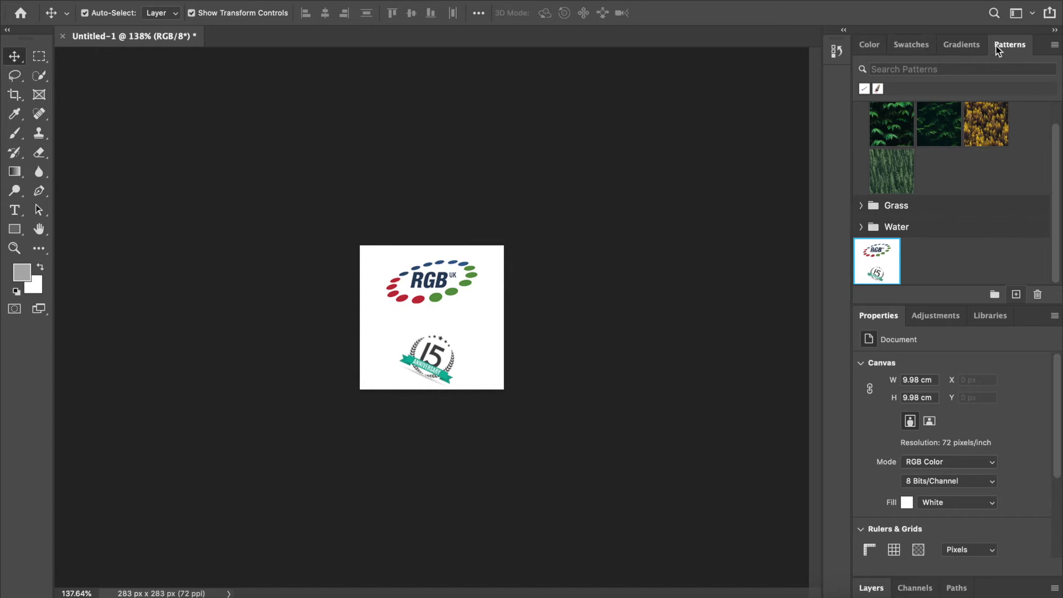
left_click(1054, 44)
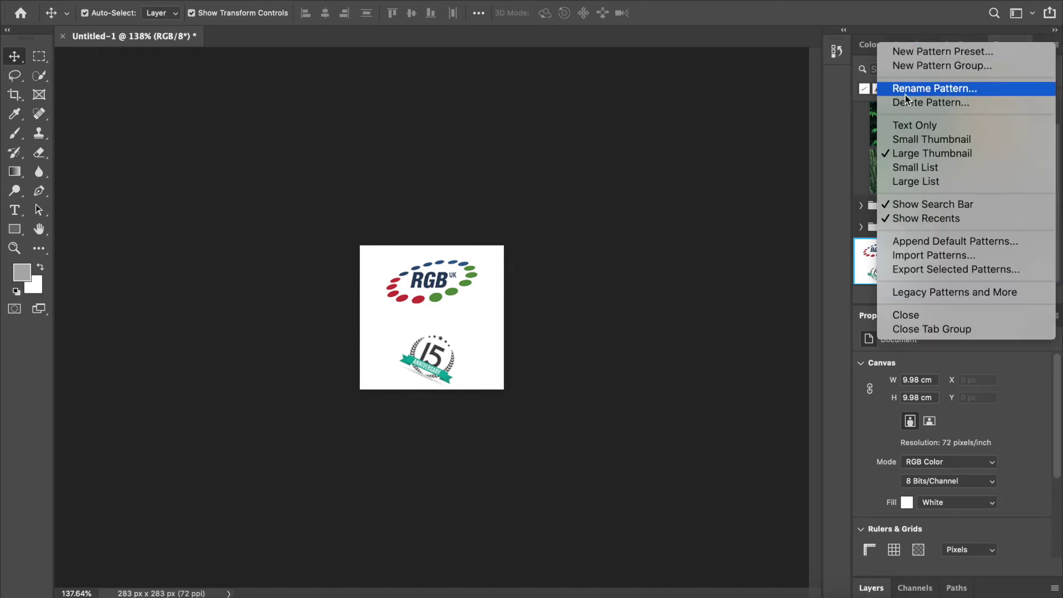
left_click(820, 189)
left_click(520, 2)
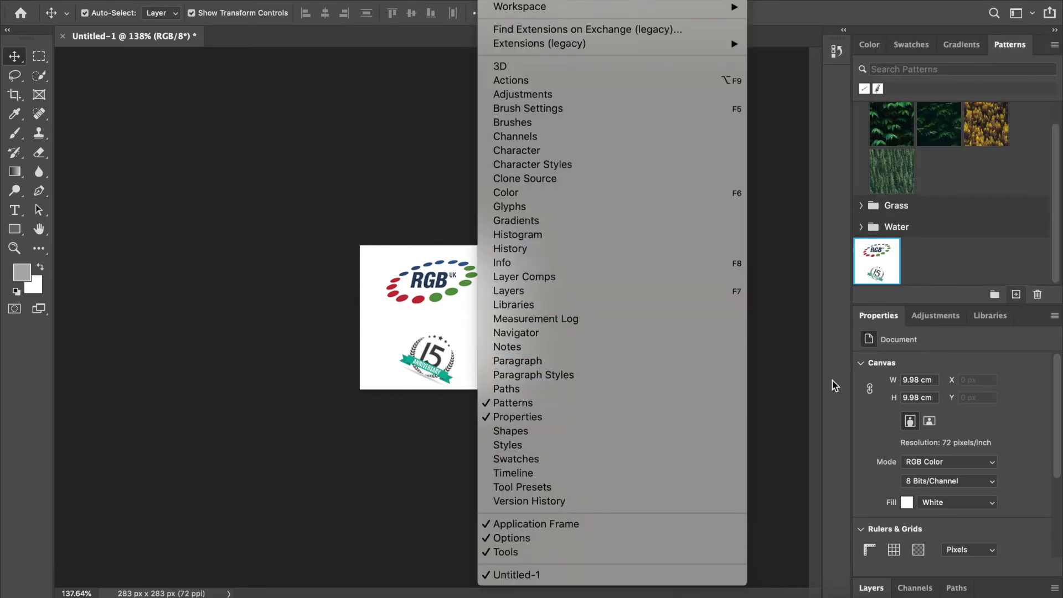
left_click(874, 395)
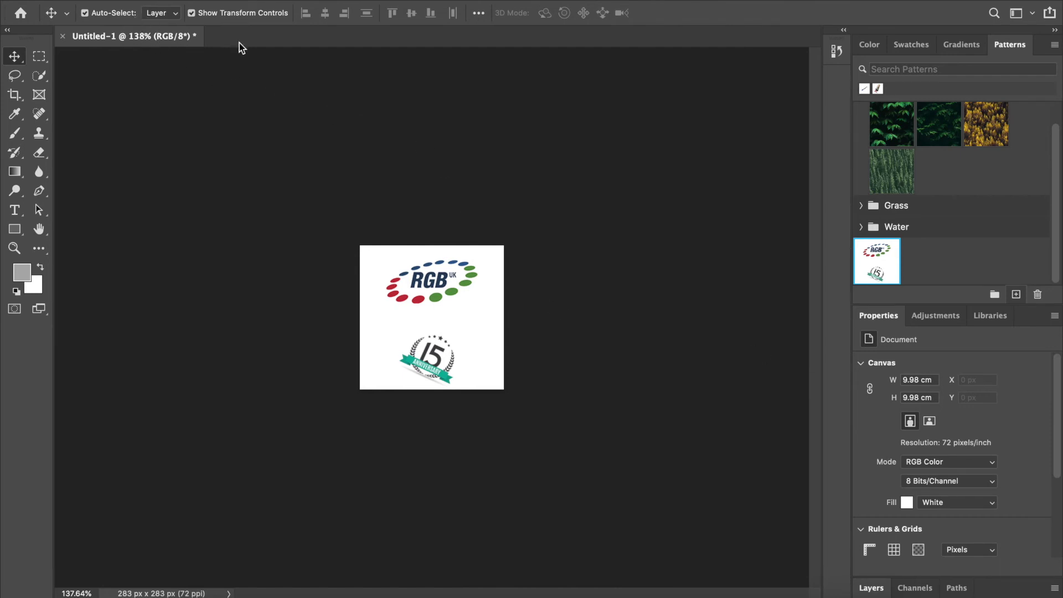
Create a new document in inches, 24 wide by 44 high
left_click(140, 2)
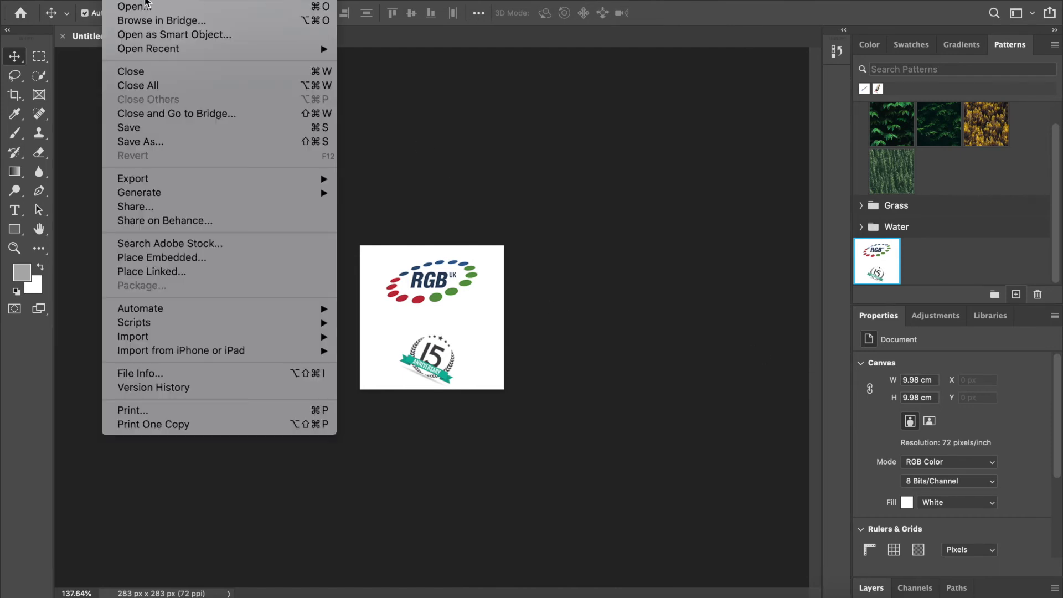
left_click(146, 3)
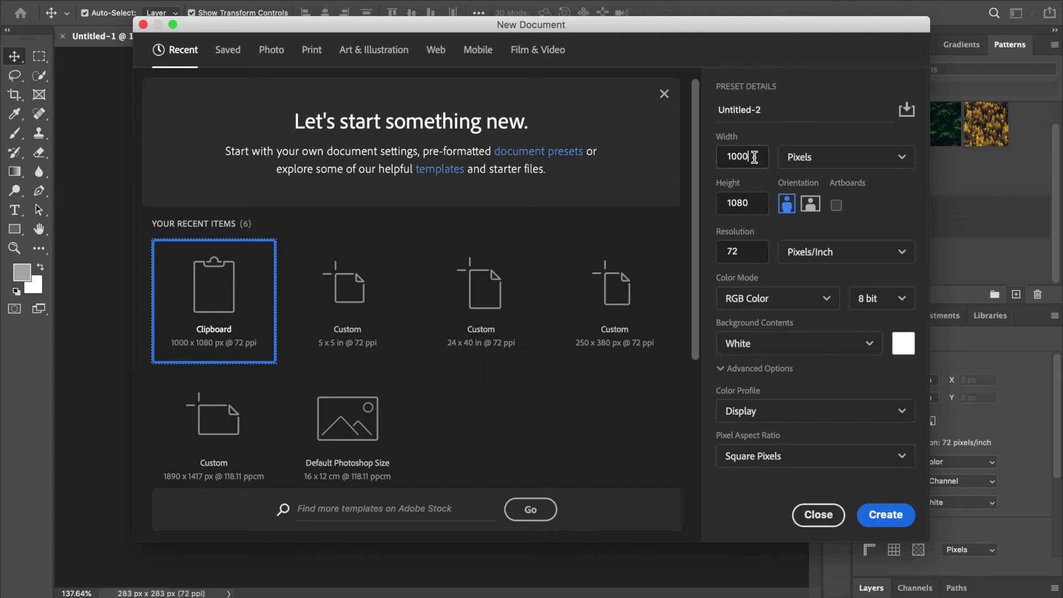
double_click(756, 158)
left_click(844, 165)
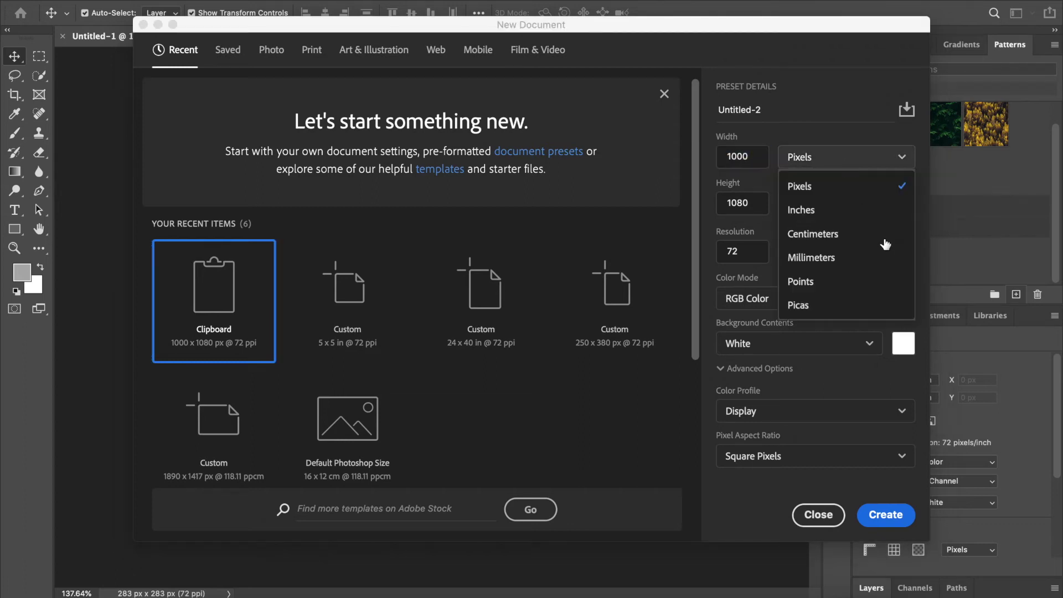
left_click(833, 215)
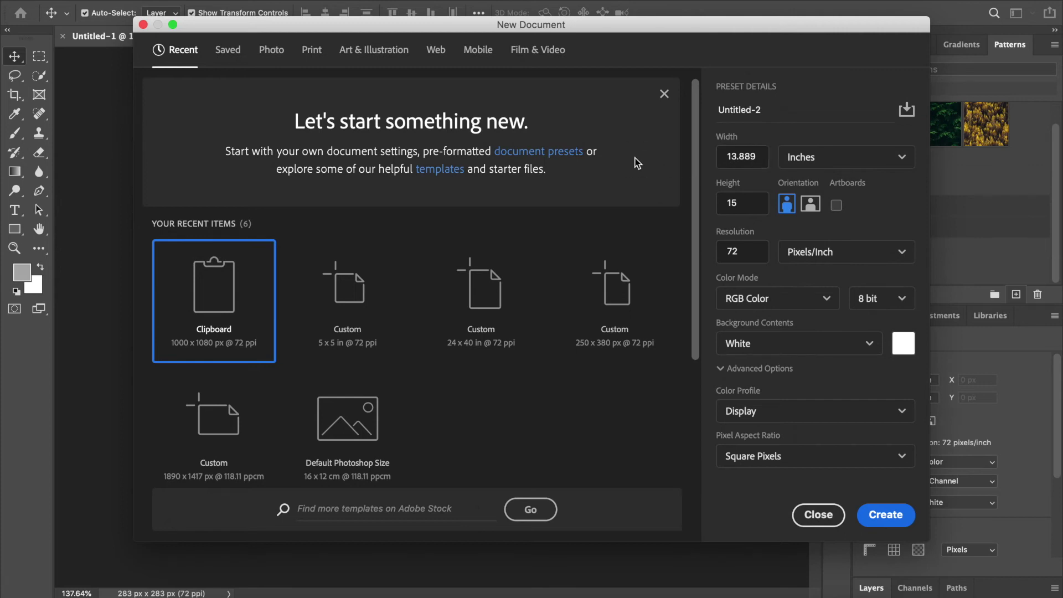
left_click(748, 157)
left_click(756, 160)
double_click(757, 159)
type("24")
left_click(719, 203)
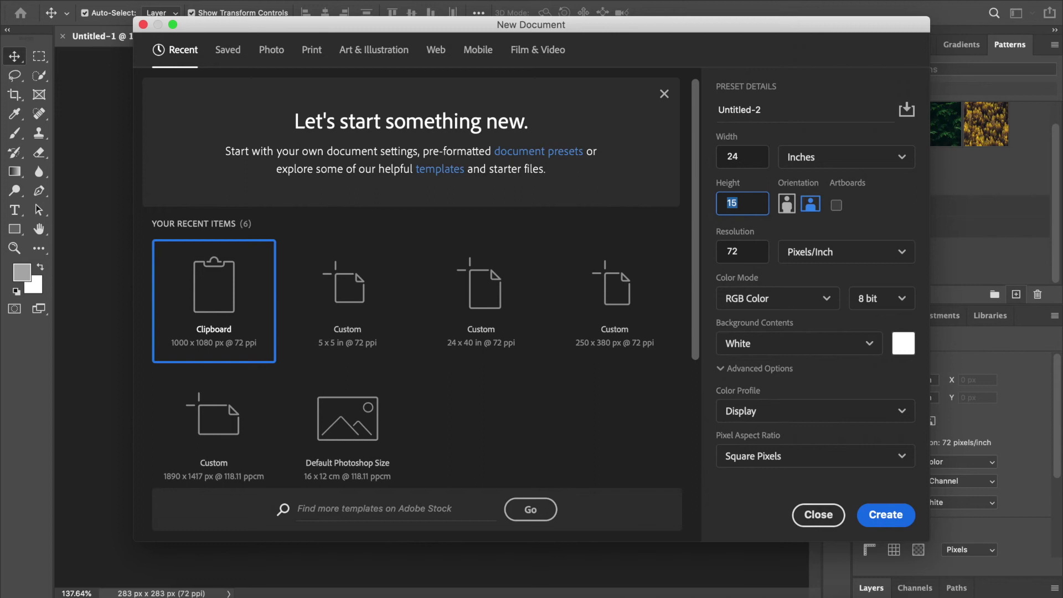
type("44")
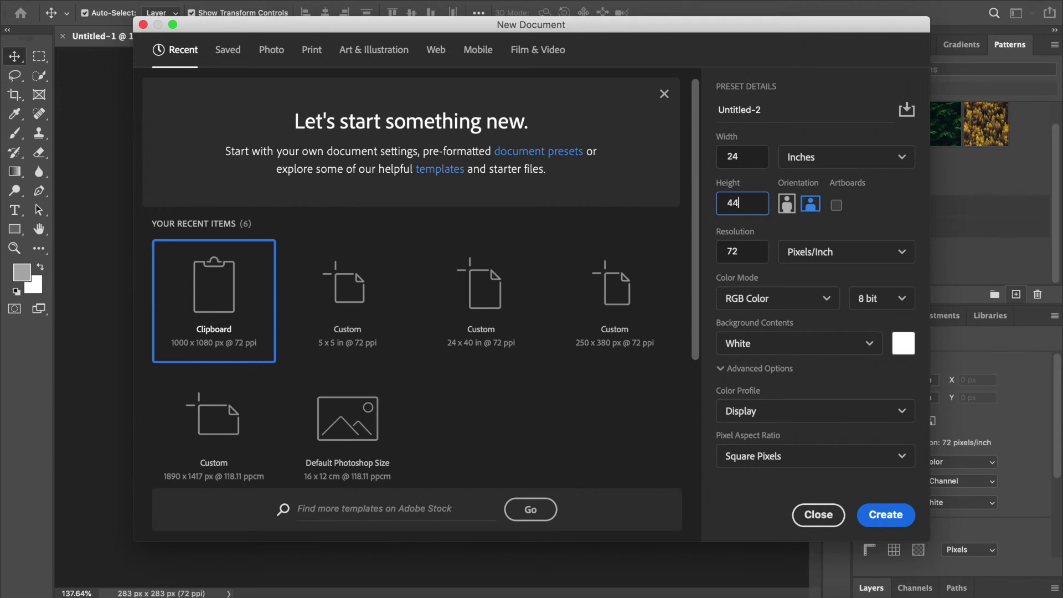
left_click(885, 518)
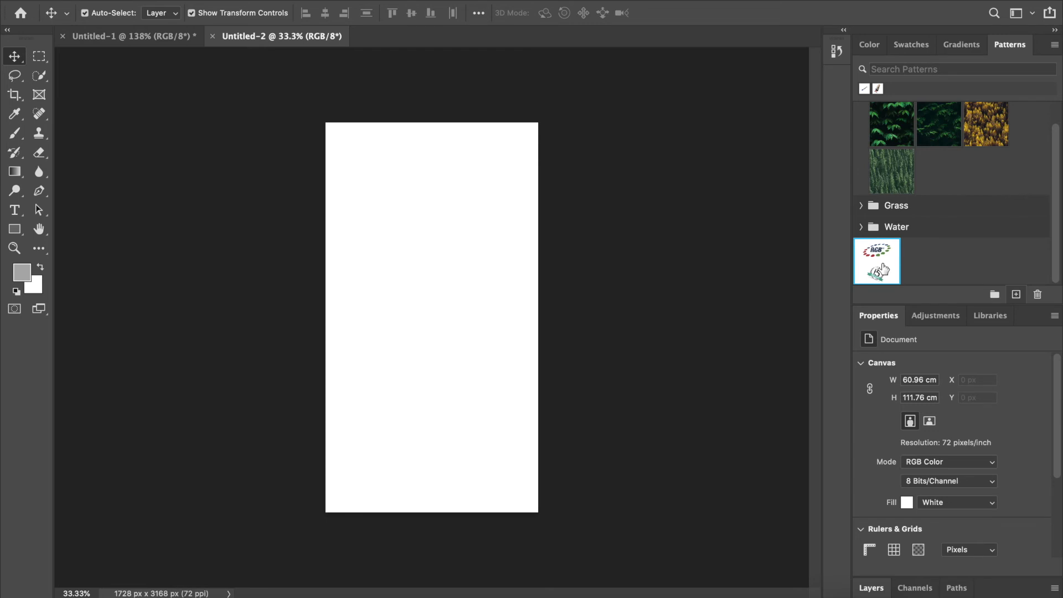
Fill Untitled-2 with RGB Pattern as a Pattern Fill layer, then nudge it slightly
left_click_drag(881, 269, 427, 288)
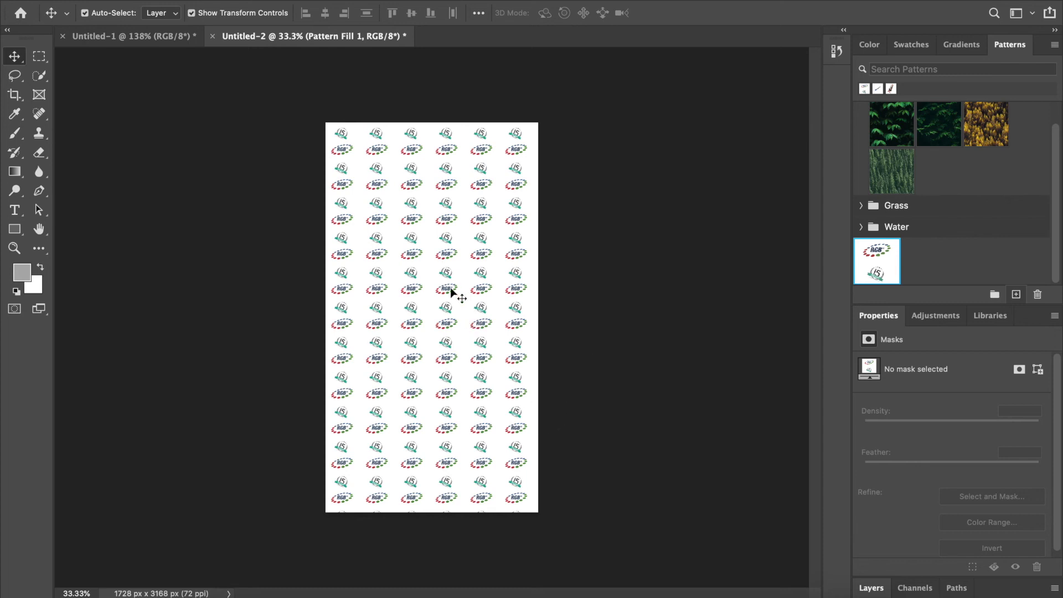
left_click_drag(450, 290, 453, 292)
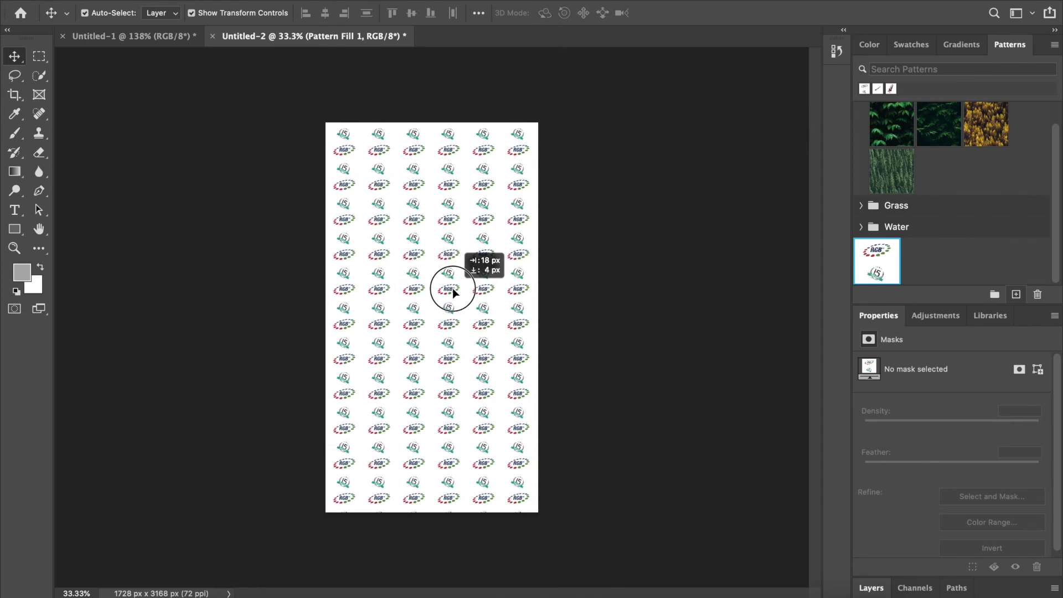
left_click_drag(453, 292, 455, 295)
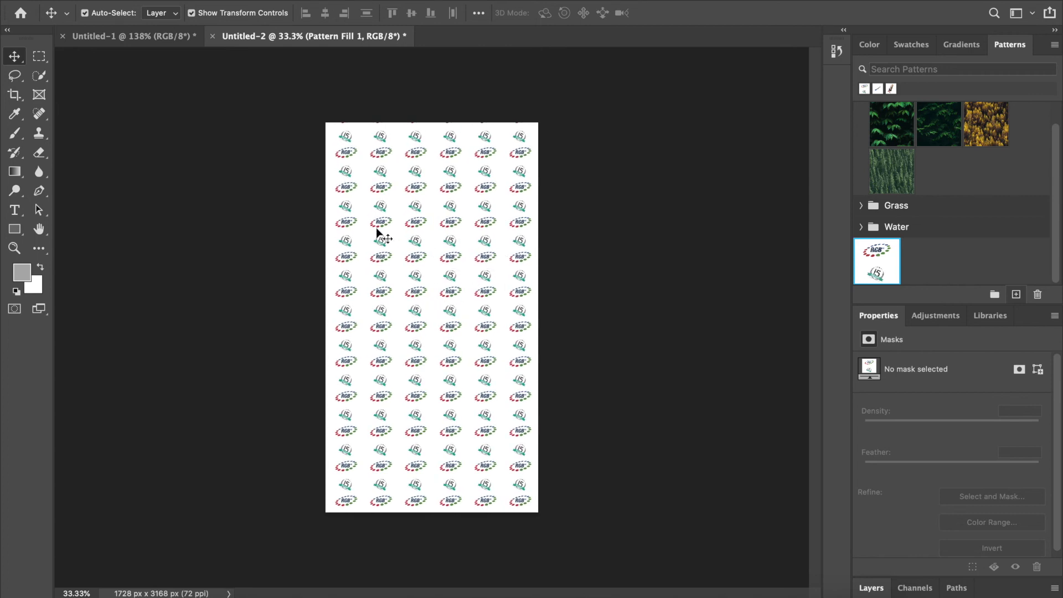